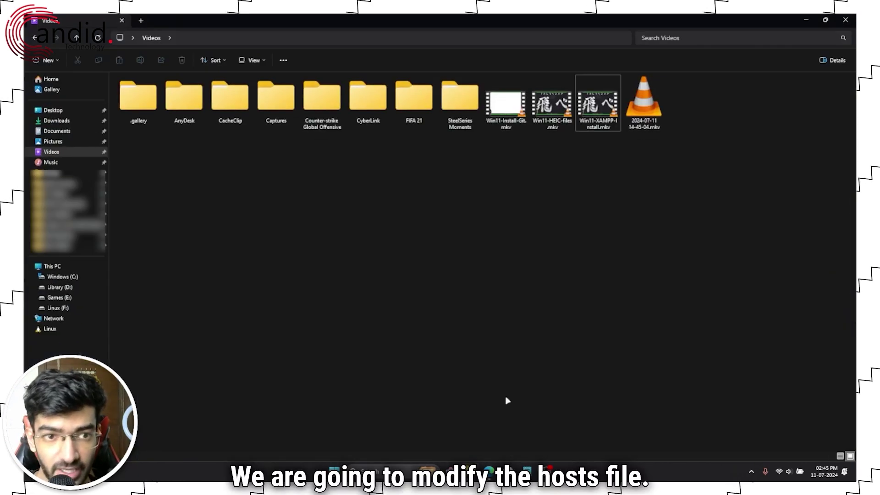
# From This PC, open Windows (C:), then the Windows folder and System32.
pyautogui.click(121, 20)
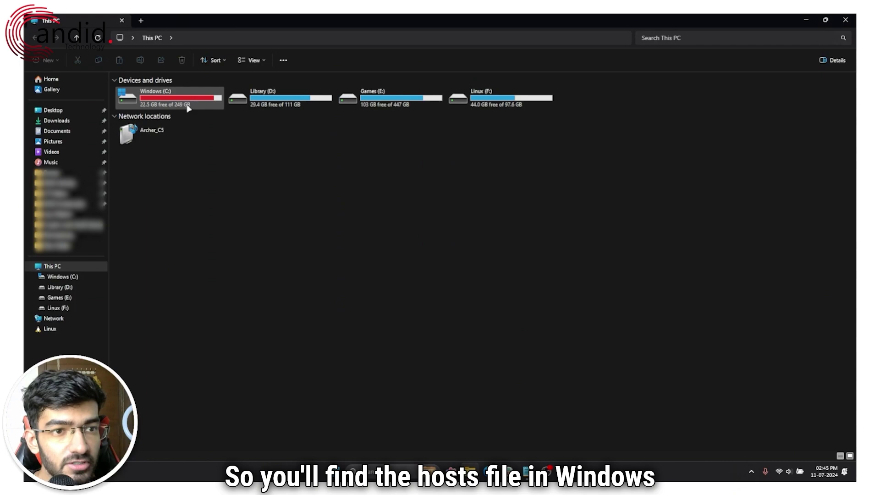
pyautogui.doubleClick(192, 103)
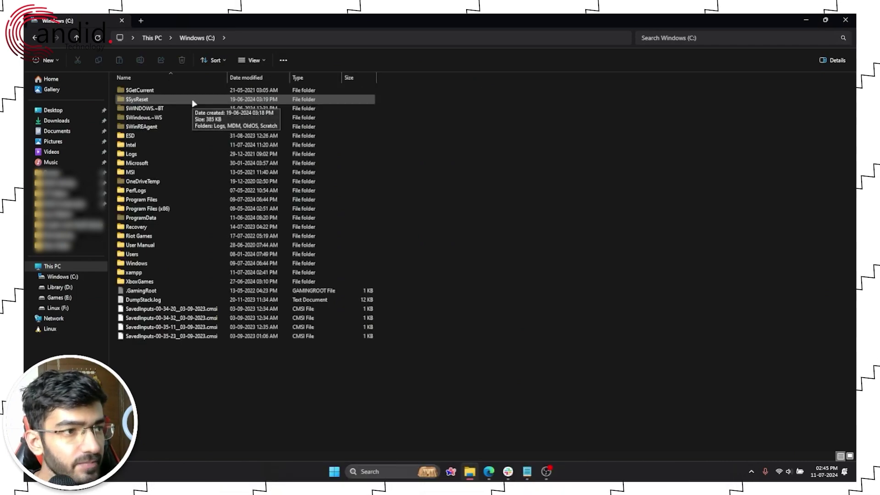
pyautogui.doubleClick(177, 265)
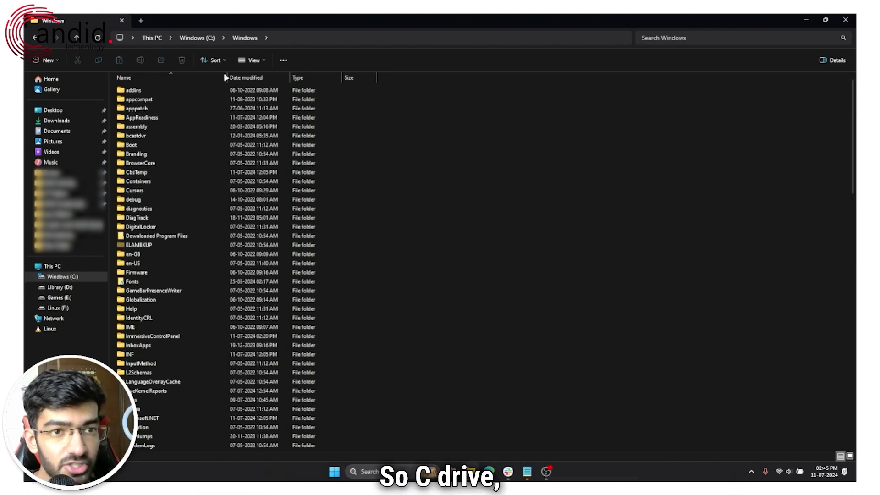
pyautogui.scroll(-20, 193, 268)
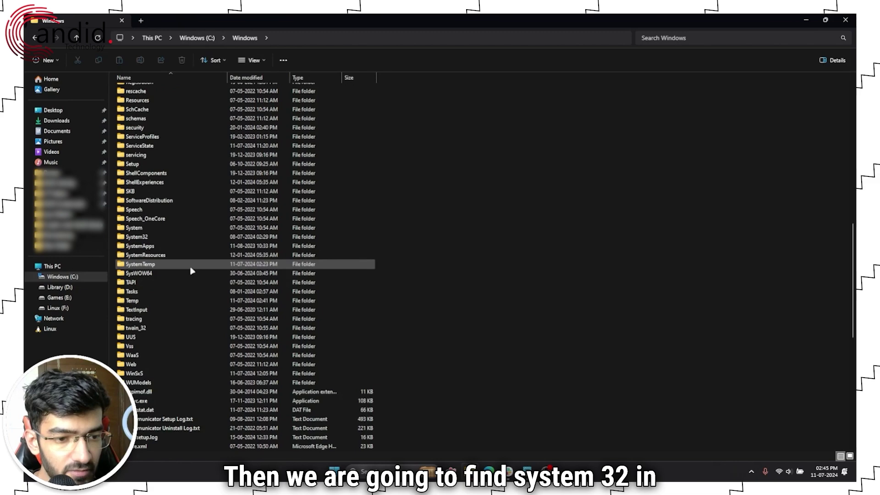
pyautogui.scroll(3, 186, 158)
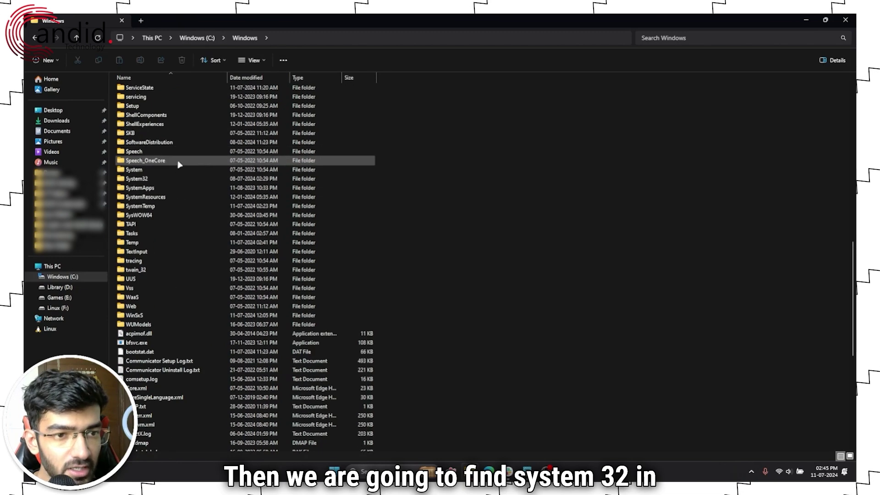
pyautogui.doubleClick(174, 178)
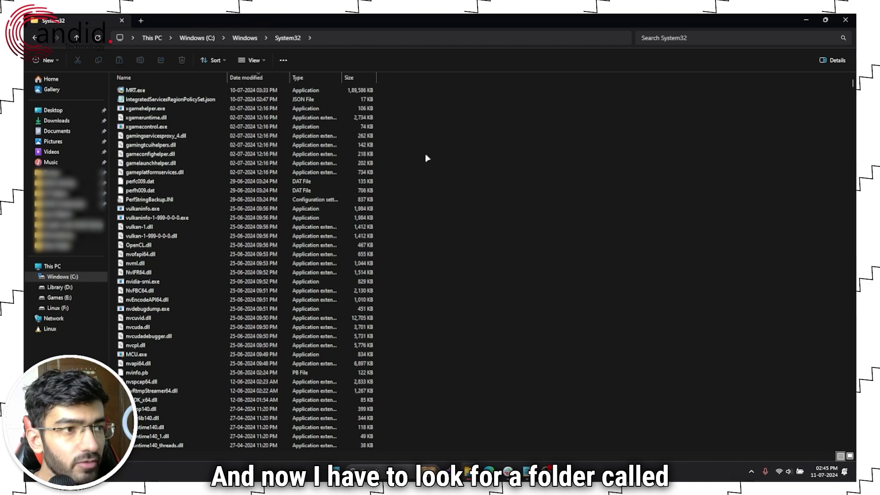
# Locate the drivers folder in System32 and open drivers\etc, where hosts lives.
pyautogui.write('driver')
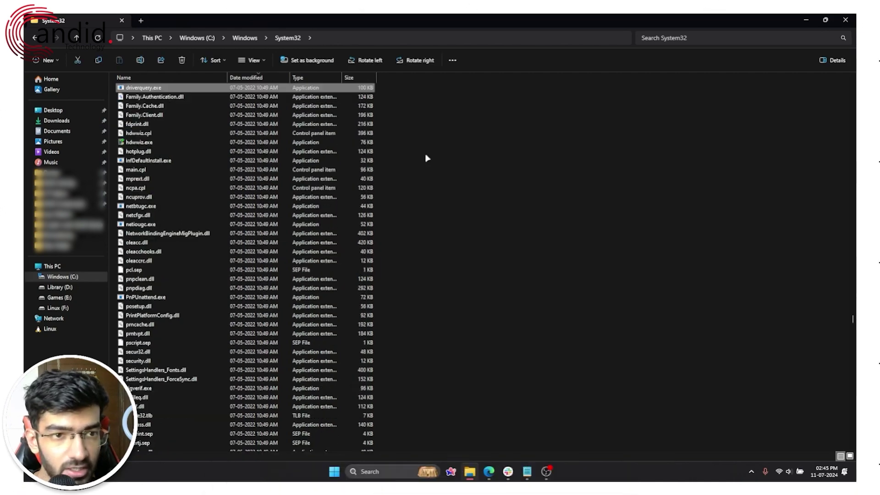
pyautogui.scroll(-20, 382, 204)
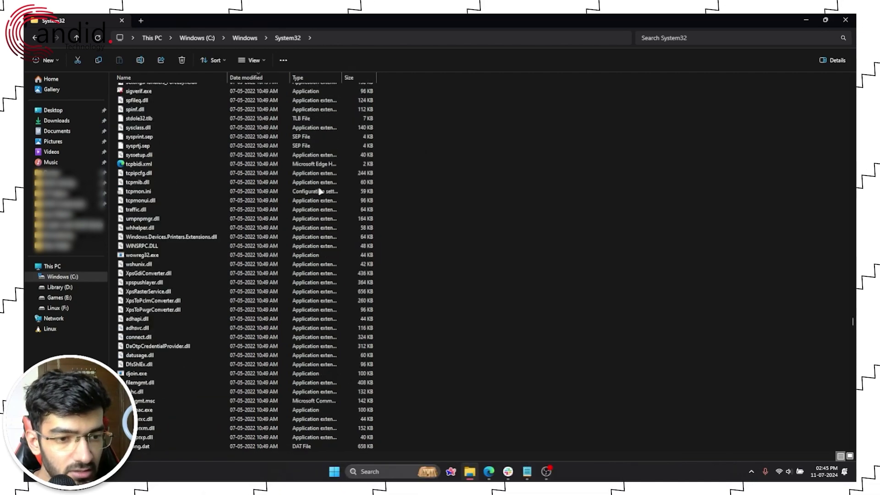
pyautogui.scroll(-20, 239, 199)
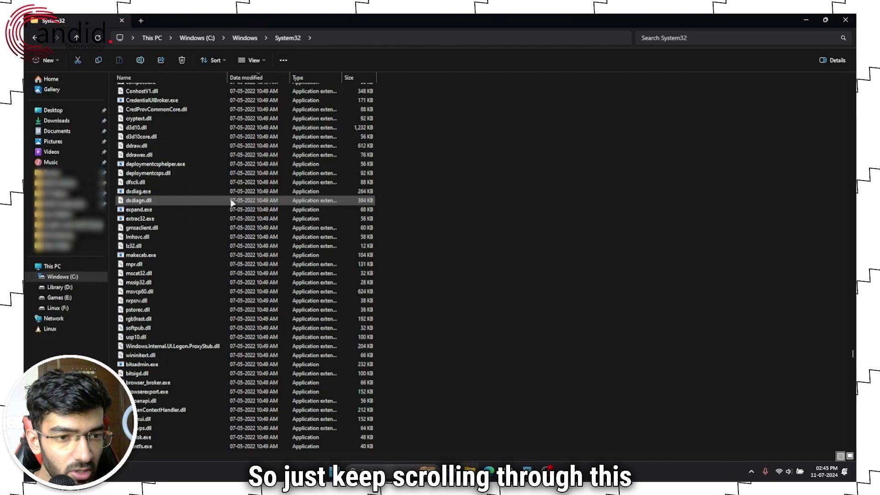
pyautogui.scroll(-20, 225, 204)
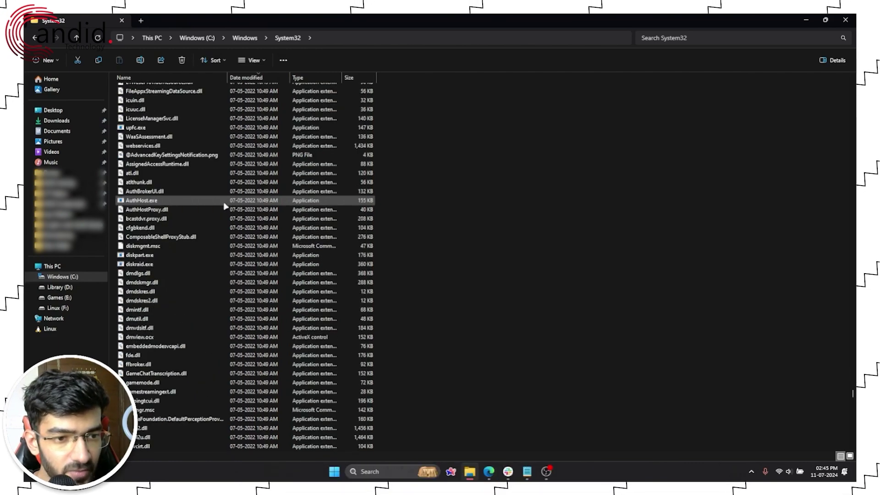
pyautogui.scroll(10, 221, 211)
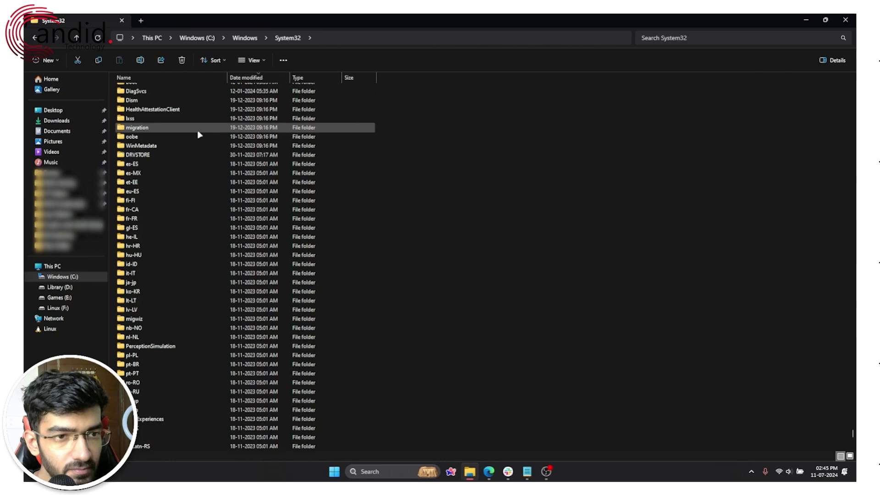
pyautogui.scroll(7, 196, 134)
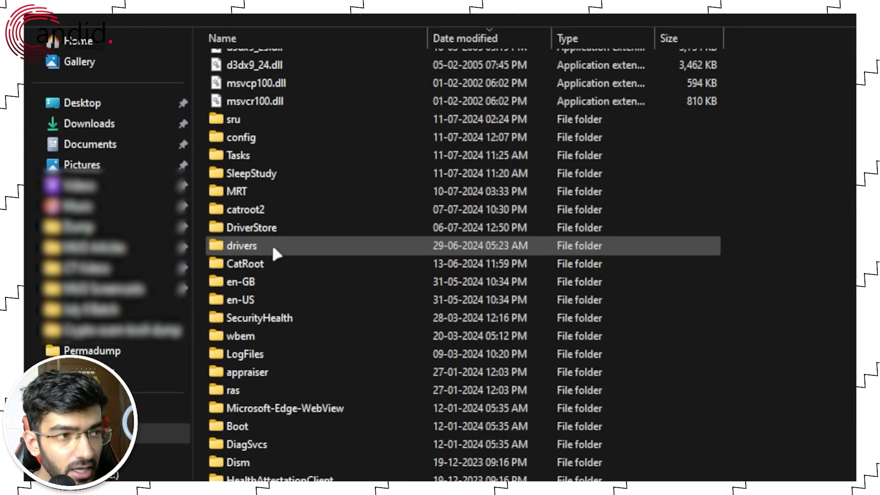
pyautogui.doubleClick(277, 243)
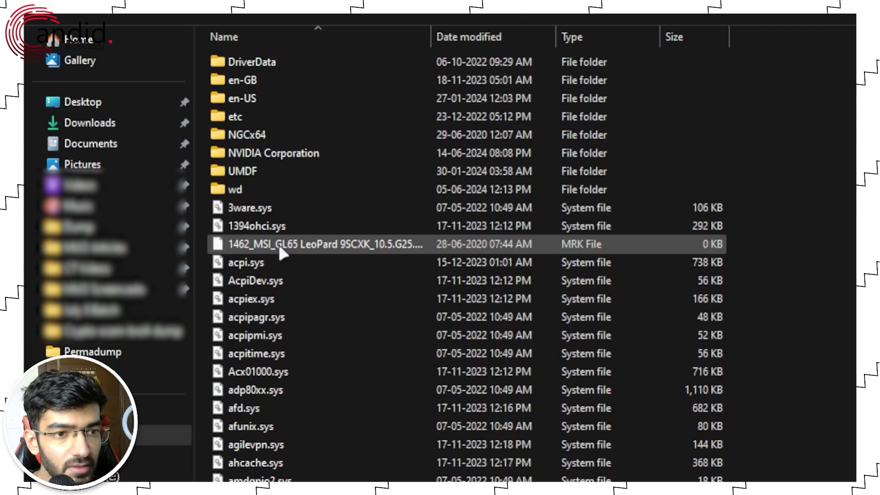
pyautogui.doubleClick(373, 121)
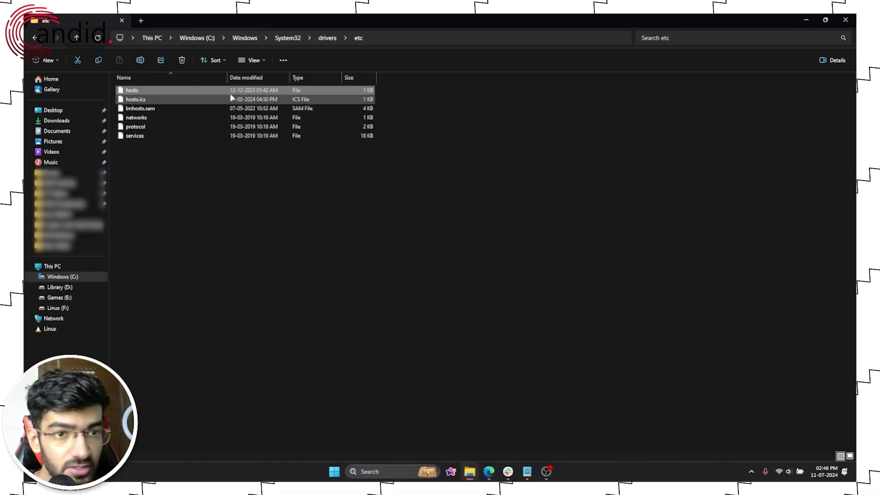
# Open the hosts file with Notepad, just once.
pyautogui.rightClick(217, 95)
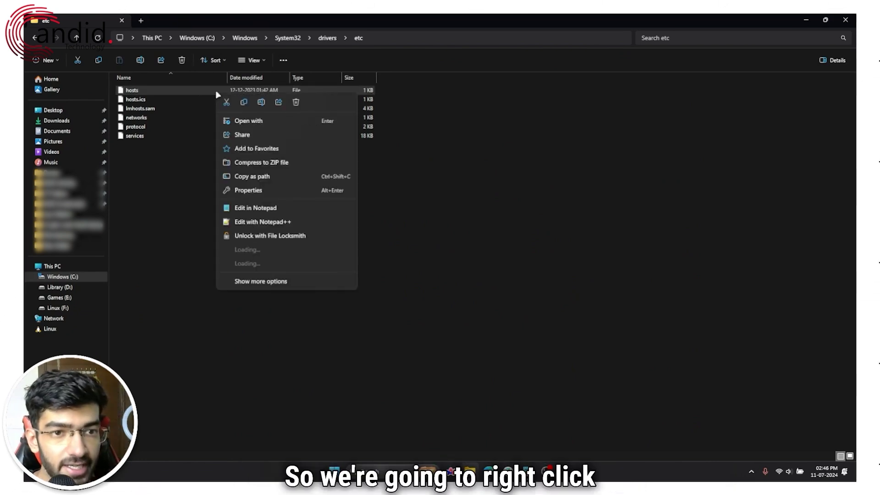
pyautogui.click(289, 121)
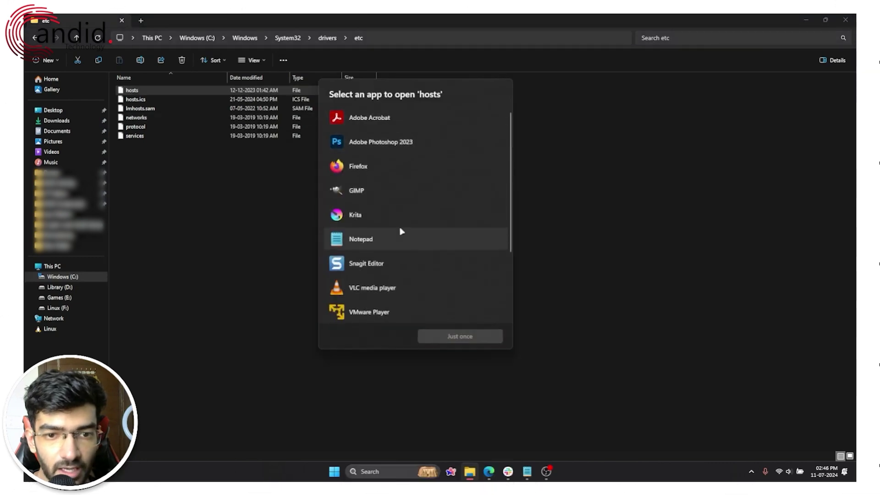
pyautogui.click(402, 231)
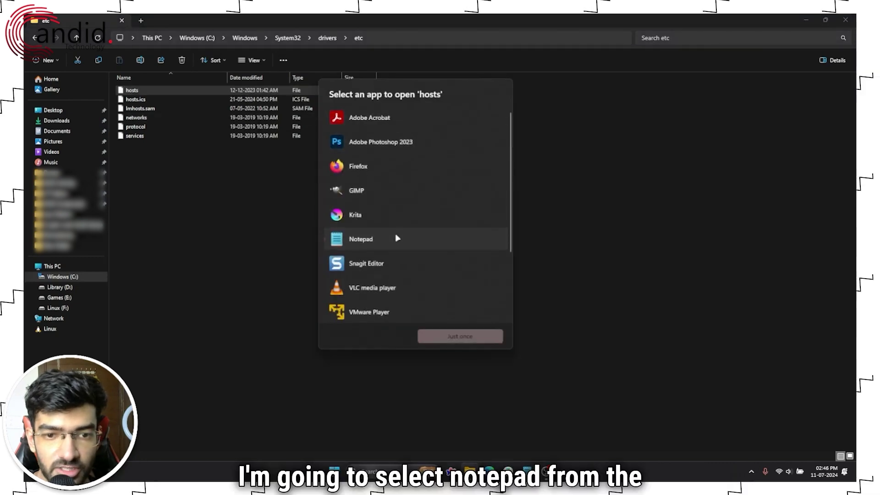
pyautogui.click(469, 337)
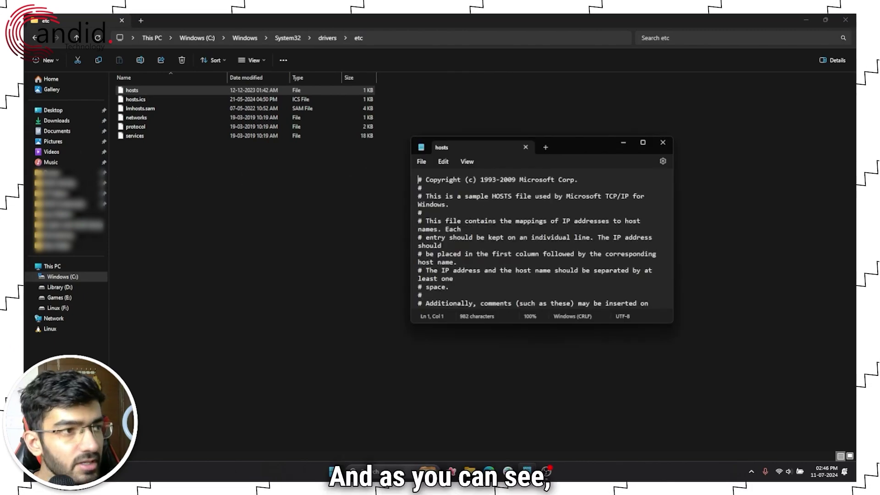
# Move and enlarge the Notepad window, then review the existing 127.0.0.1 adobe entries.
pyautogui.moveTo(496, 147); pyautogui.dragTo(419, 108)
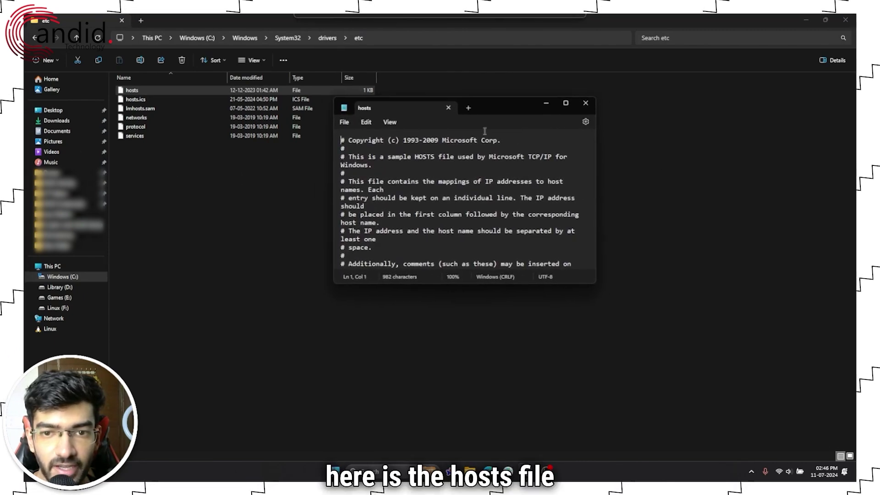
pyautogui.moveTo(596, 286); pyautogui.dragTo(820, 392)
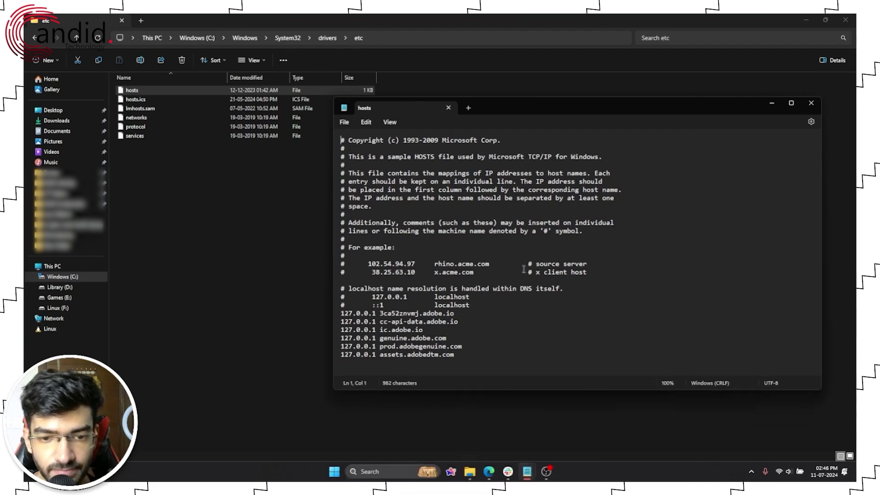
pyautogui.click(486, 323)
pyautogui.moveTo(469, 352); pyautogui.dragTo(346, 316)
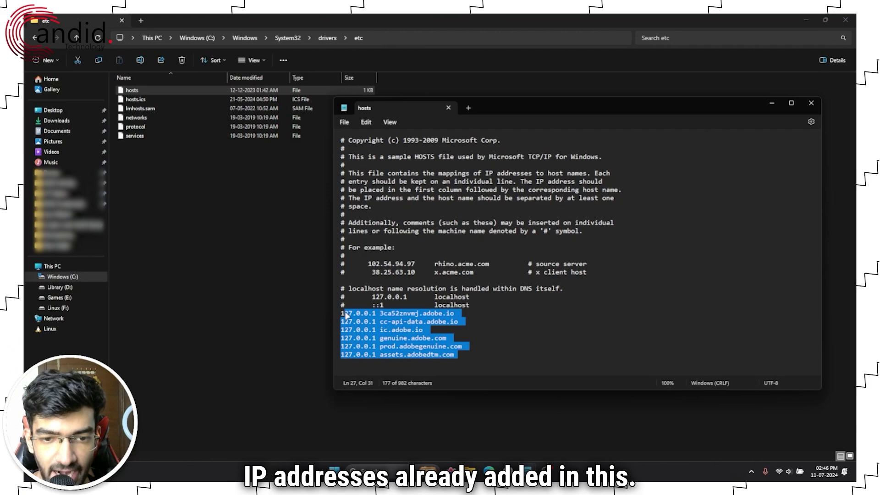
pyautogui.click(476, 324)
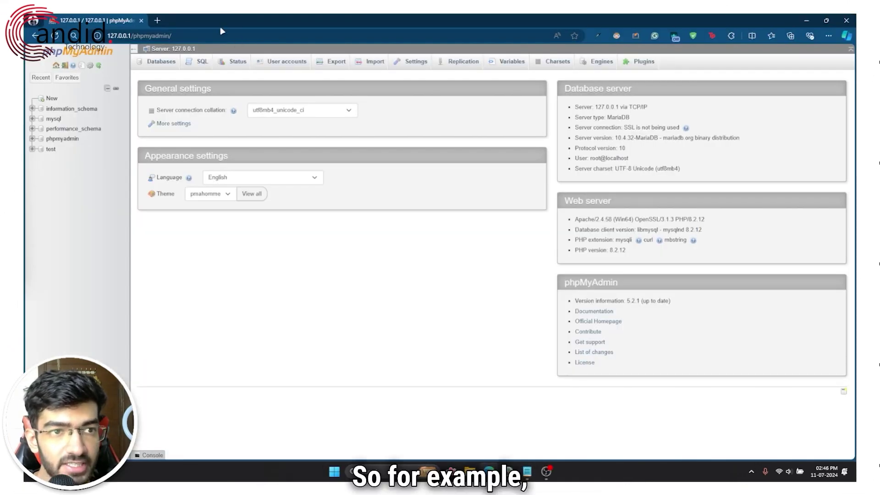
# Load youtube.com in a new Edge tab after a mistyped 'youtbu' search.
pyautogui.click(157, 21)
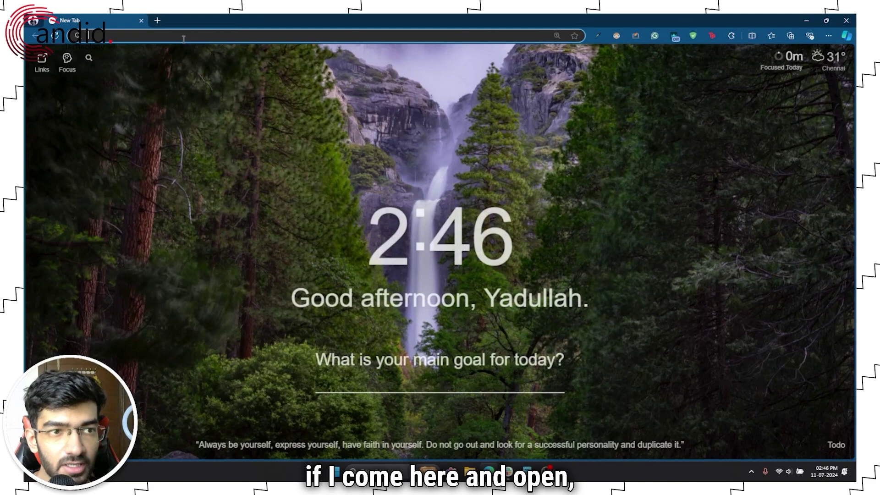
pyautogui.write('youtbu')
pyautogui.press('Return')
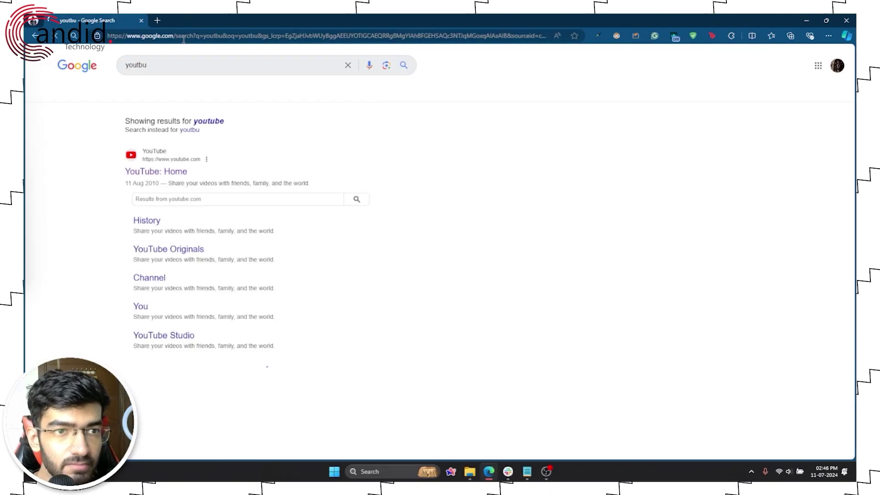
pyautogui.click(183, 36)
pyautogui.write('youtube.com')
pyautogui.press('Return')
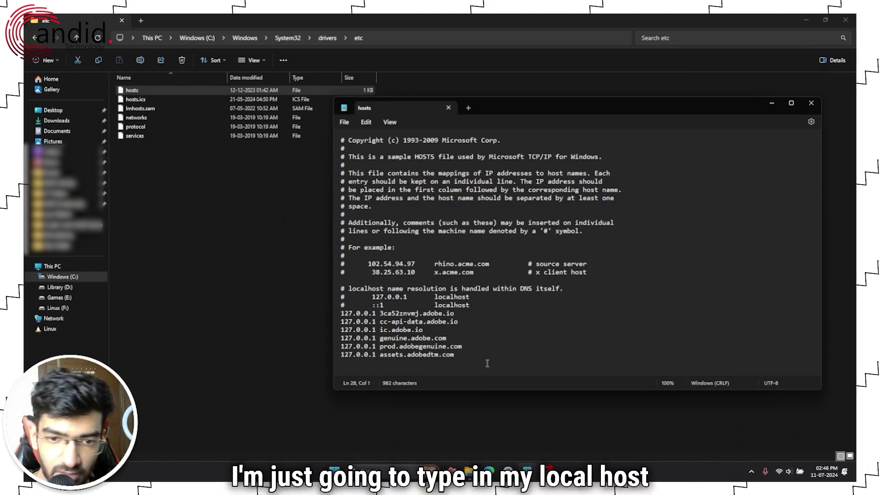
pyautogui.press('Return')
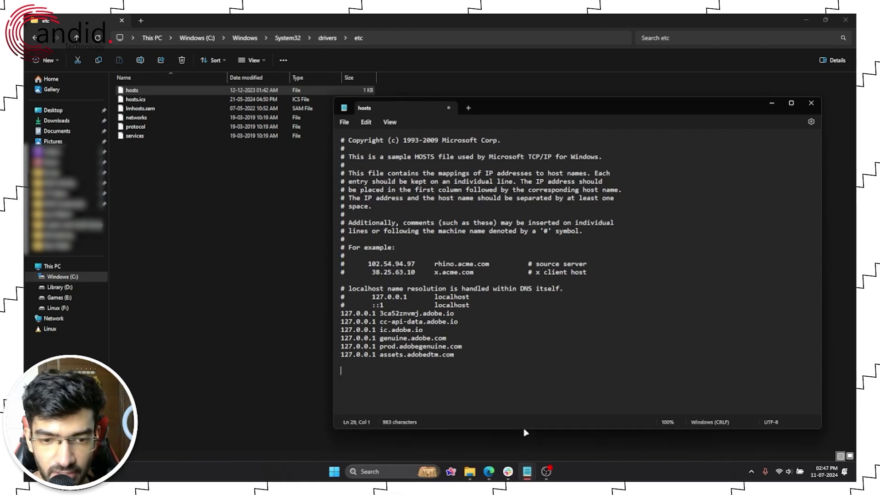
pyautogui.moveTo(532, 389); pyautogui.dragTo(520, 429)
pyautogui.moveTo(502, 110); pyautogui.dragTo(482, 73)
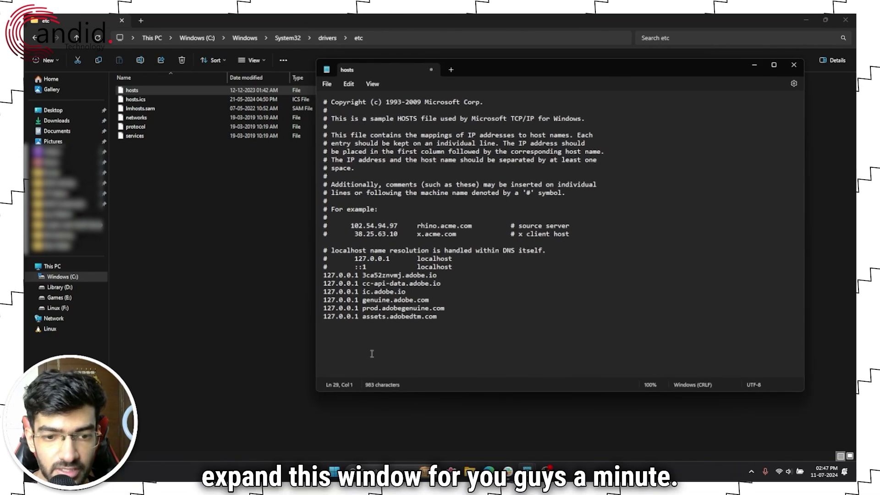
pyautogui.write('`')
pyautogui.press('BackSpace')
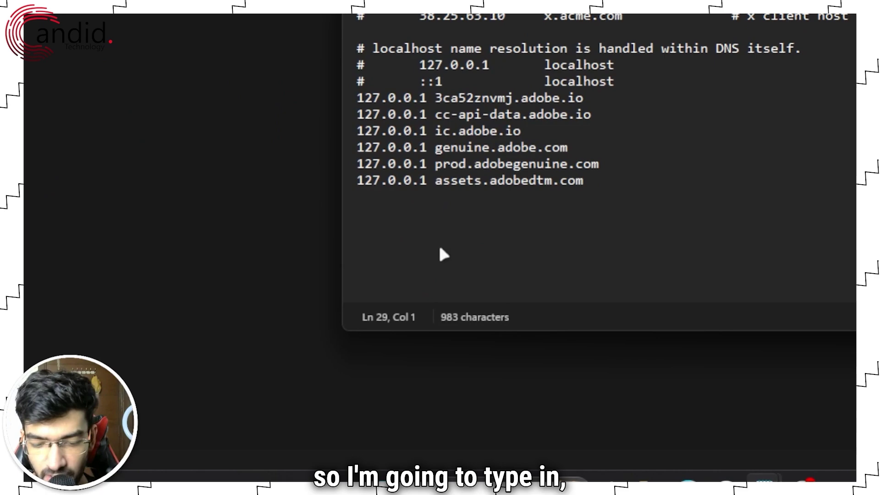
pyautogui.write('127.0')
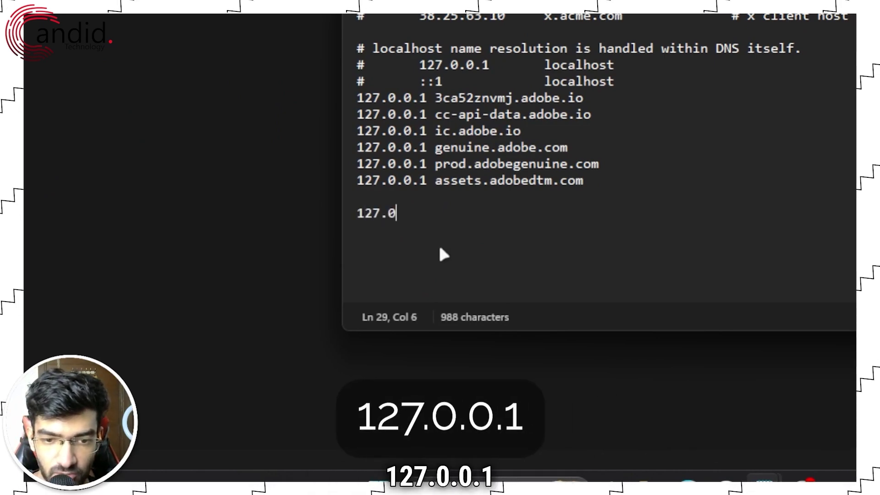
pyautogui.write('.0.1')
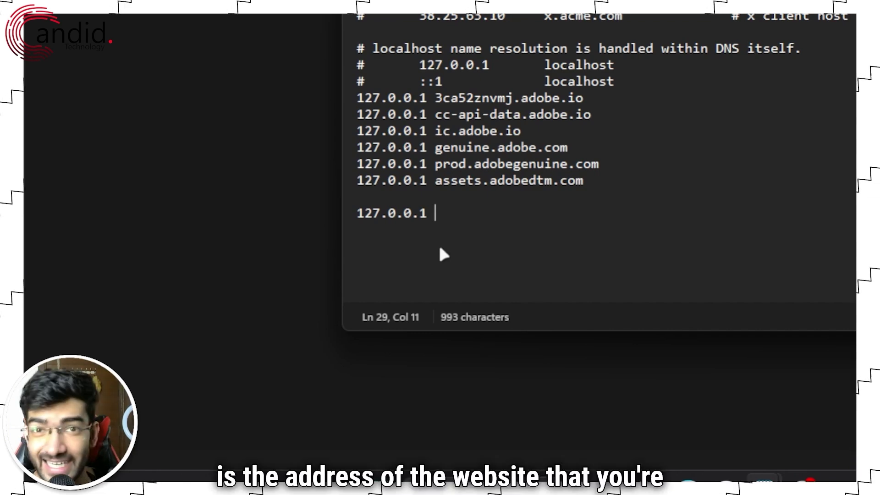
pyautogui.write('www,')
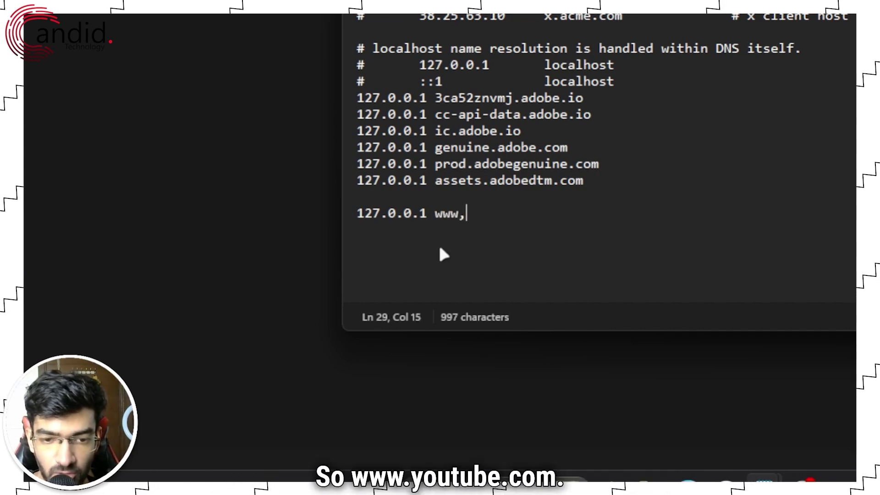
pyautogui.press('BackSpace')
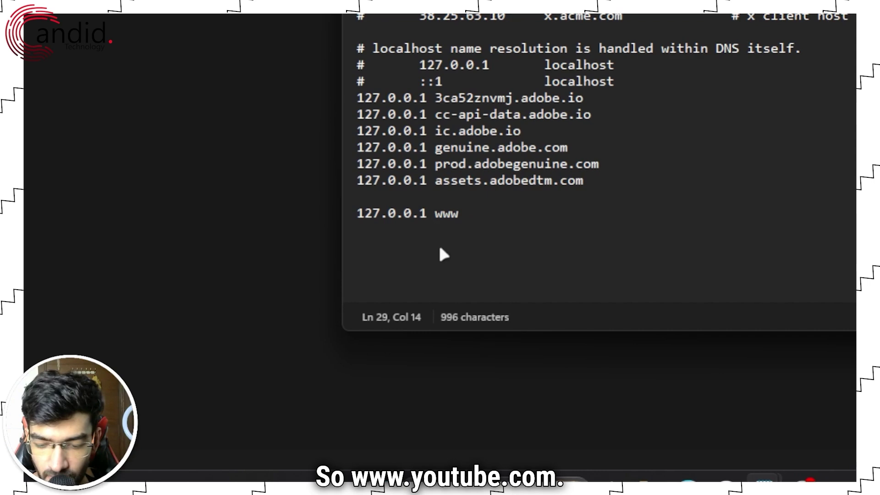
pyautogui.write('.youtube.com')
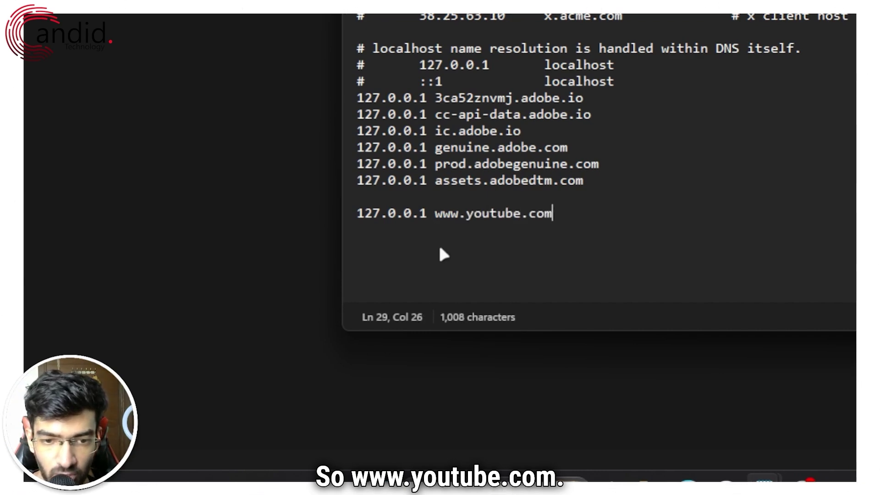
# Add a second line '127.0.0.1 youtube.com' beneath it.
pyautogui.press('Return')
pyautogui.write('12')
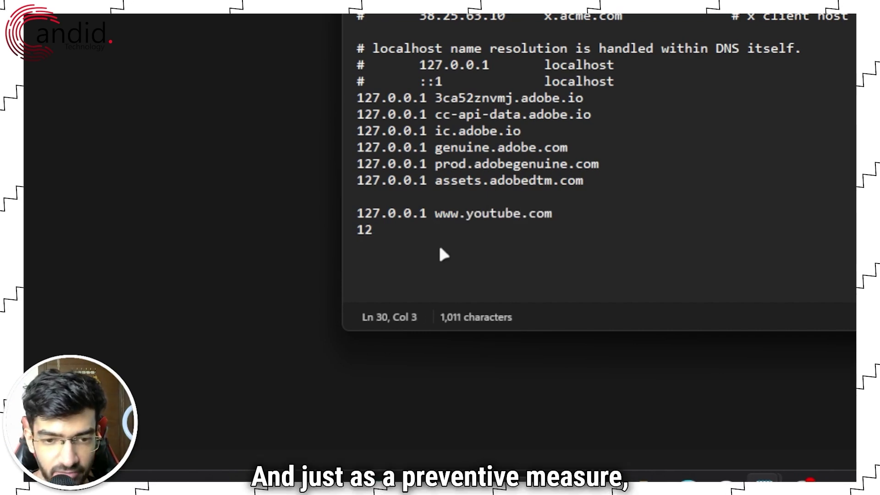
pyautogui.write('7.09')
pyautogui.press('BackSpace')
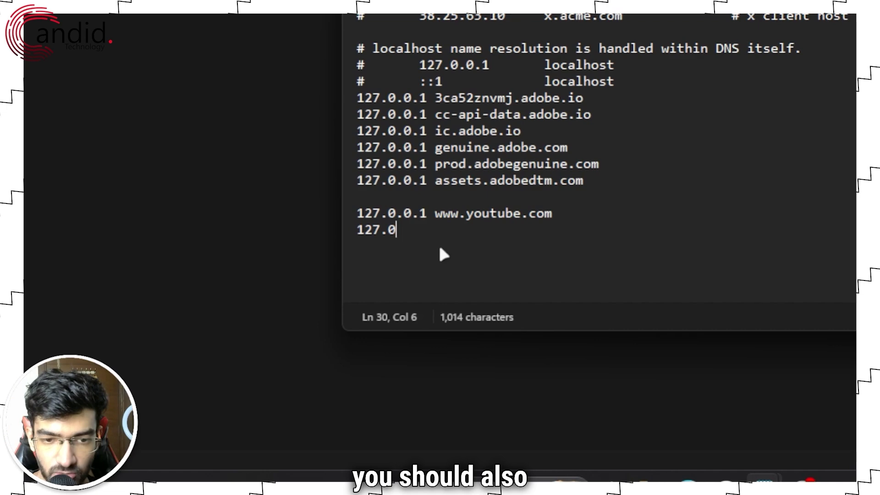
pyautogui.write('.0.1')
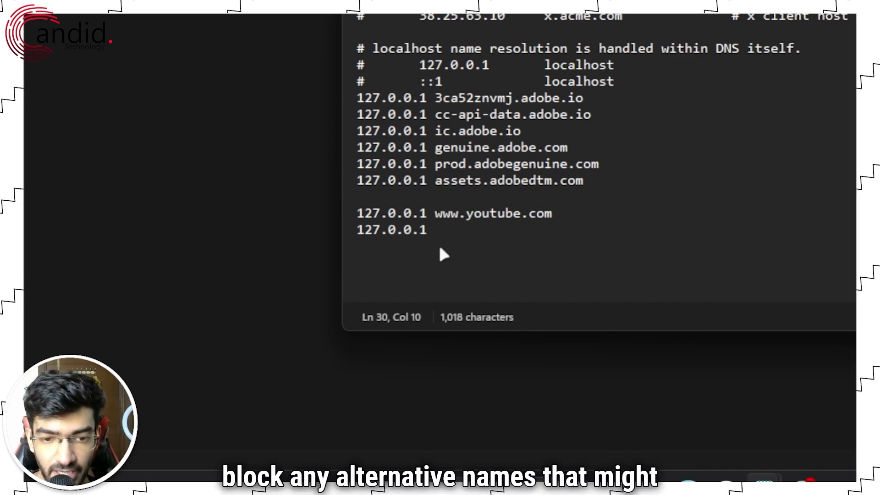
pyautogui.write(' y')
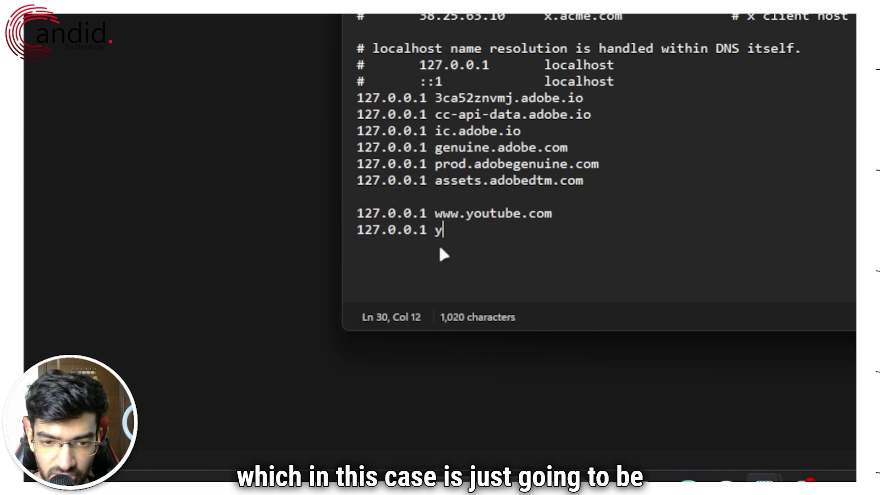
pyautogui.write('outube.com')
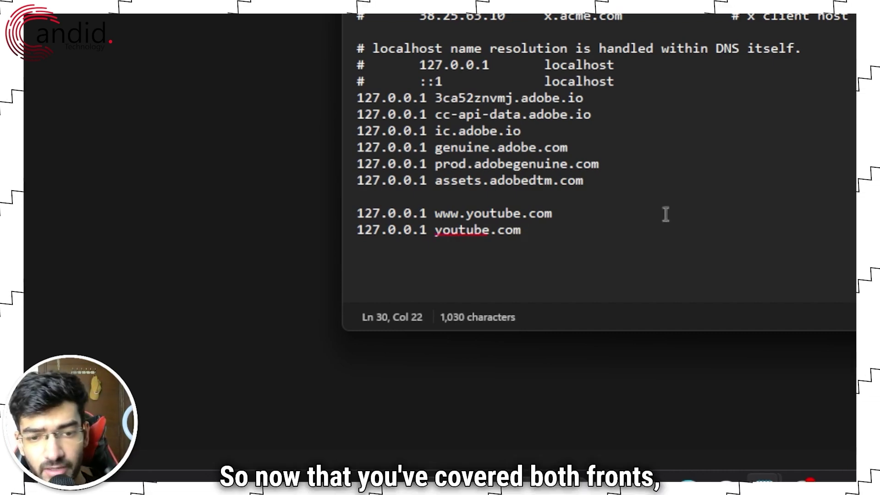
# Cancel the Save as dialog and close Notepad with Don't save, discarding the YouTube entries.
pyautogui.hotkey('ctrl', 's')
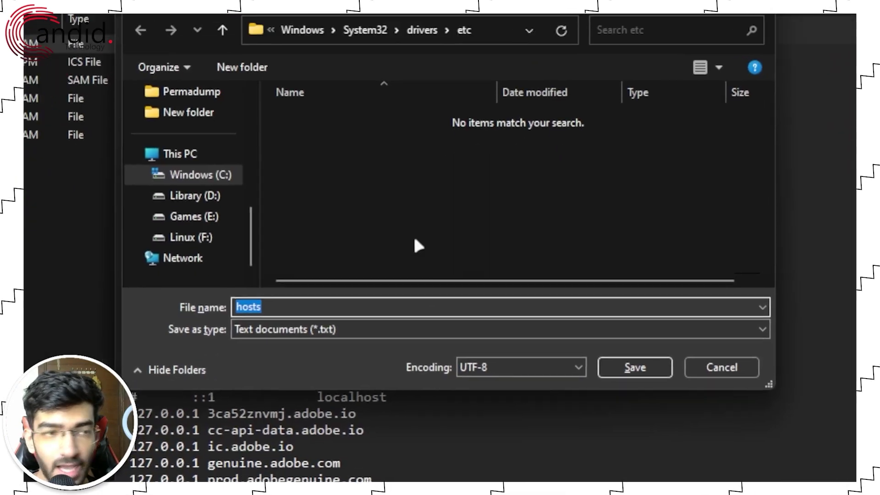
pyautogui.write('1')
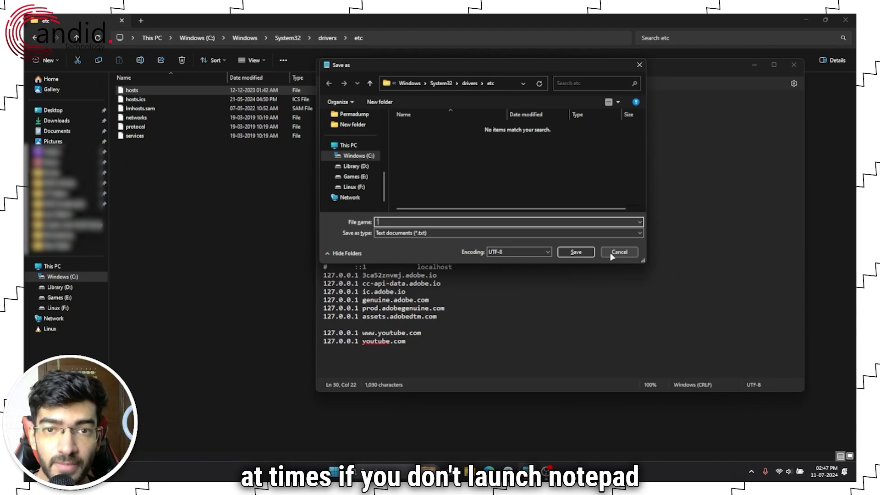
pyautogui.click(619, 252)
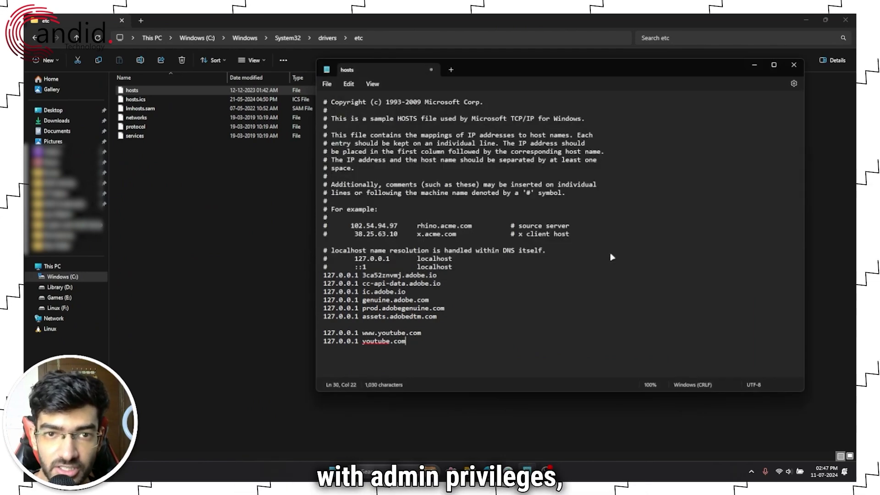
pyautogui.click(794, 65)
pyautogui.click(560, 248)
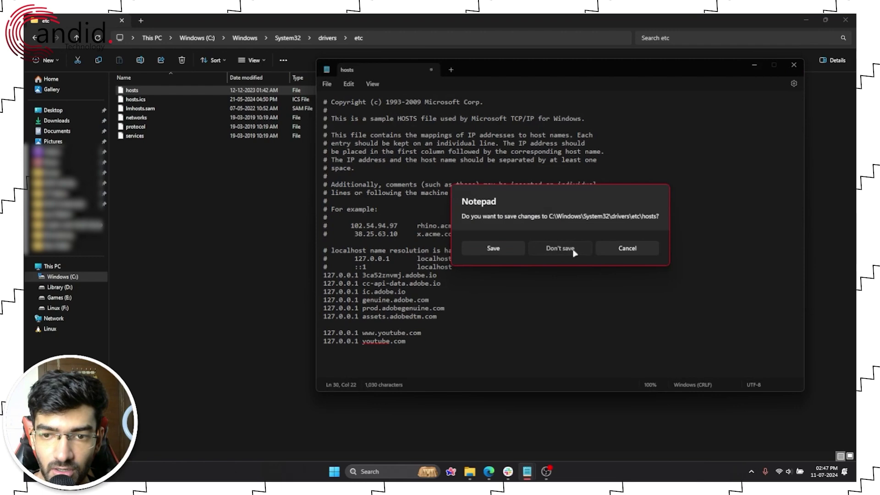
# Search the Start menu for 'notepad' and expand its options to run it as administrator.
pyautogui.press('super')
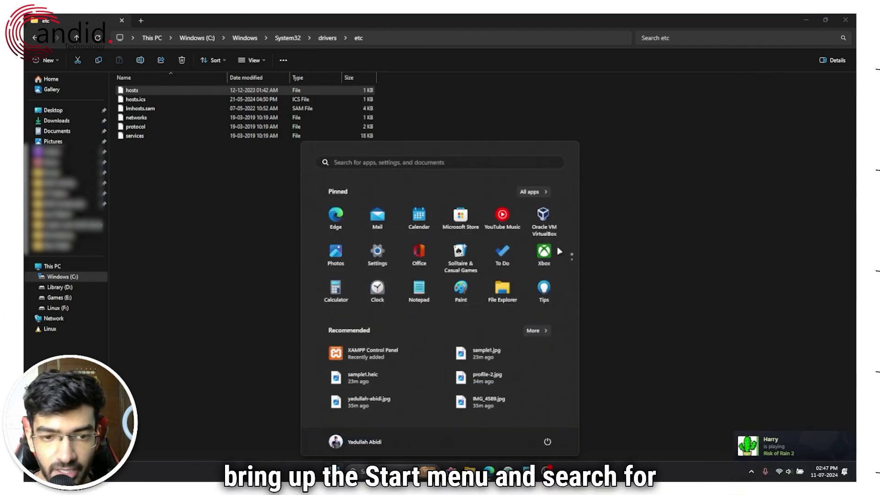
pyautogui.press('super')
pyautogui.press('super')
pyautogui.write('note')
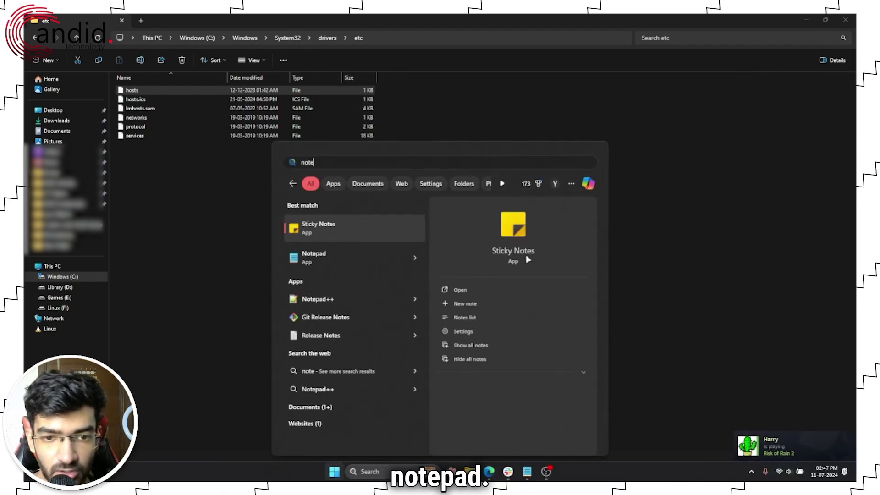
pyautogui.write('pad')
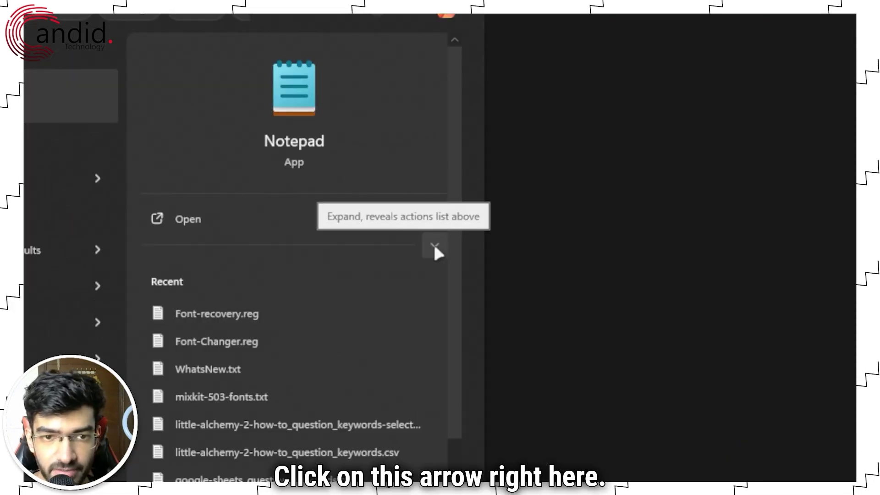
pyautogui.click(583, 302)
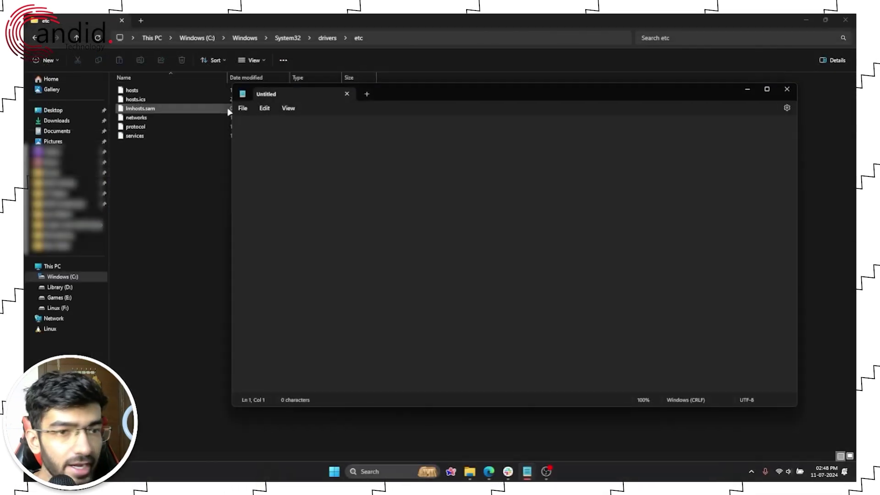
# Start opening an existing file in Notepad and browse to the root of the C: drive.
pyautogui.click(243, 108)
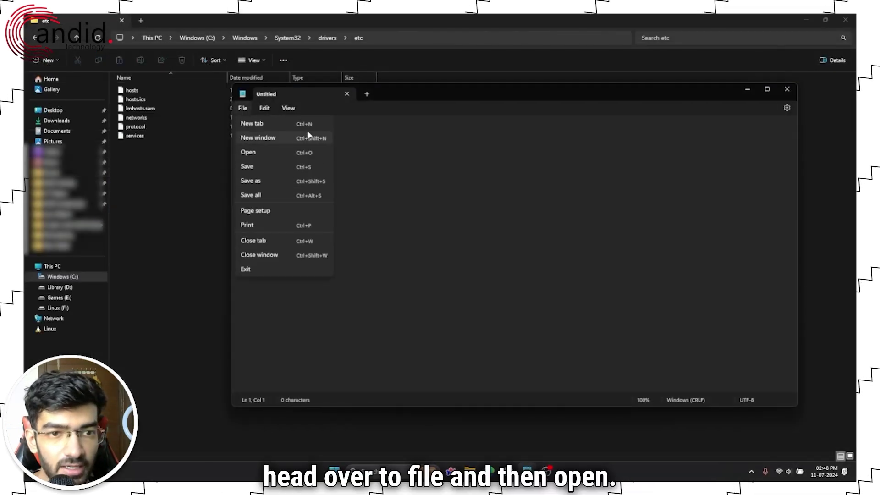
pyautogui.click(298, 154)
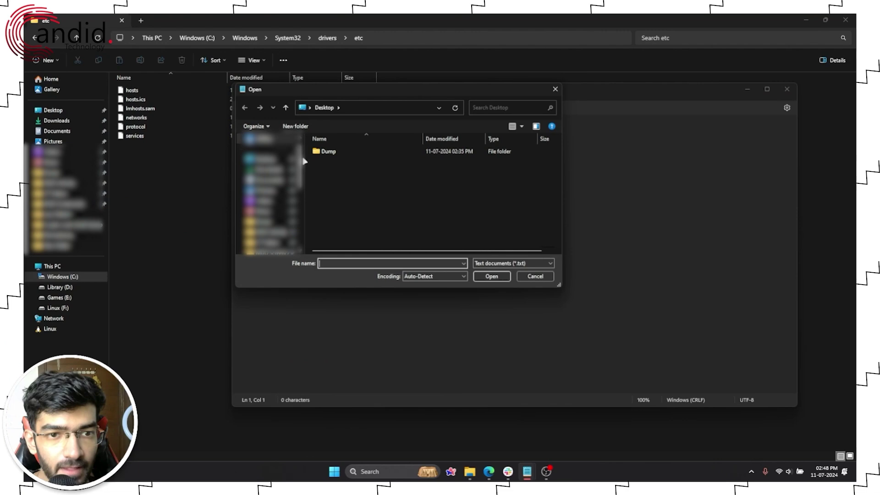
pyautogui.scroll(-5, 276, 161)
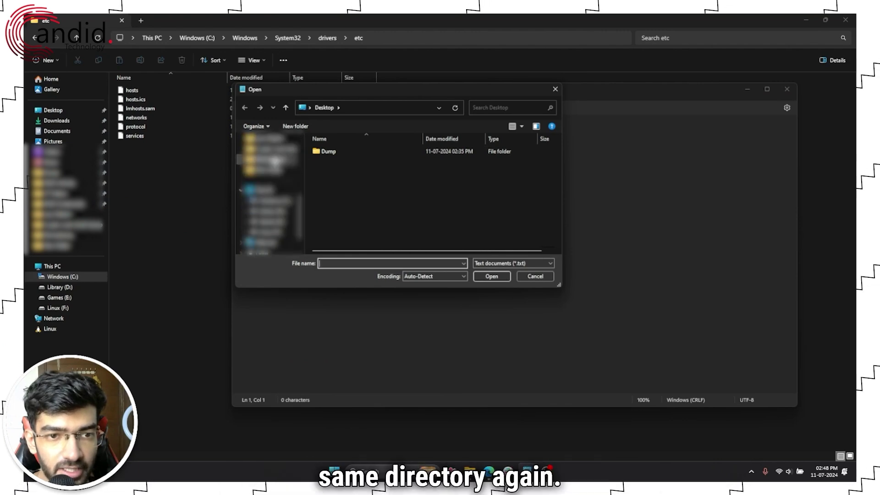
pyautogui.scroll(2, 275, 162)
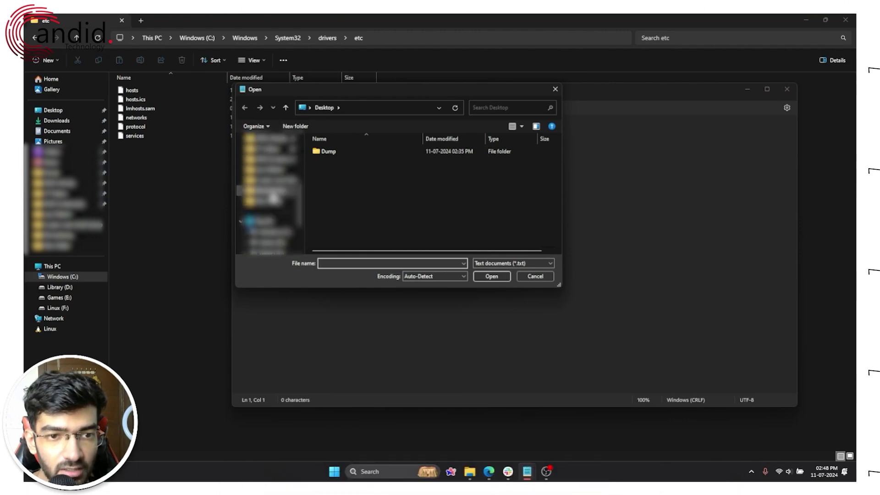
pyautogui.click(273, 198)
pyautogui.scroll(-2, 272, 192)
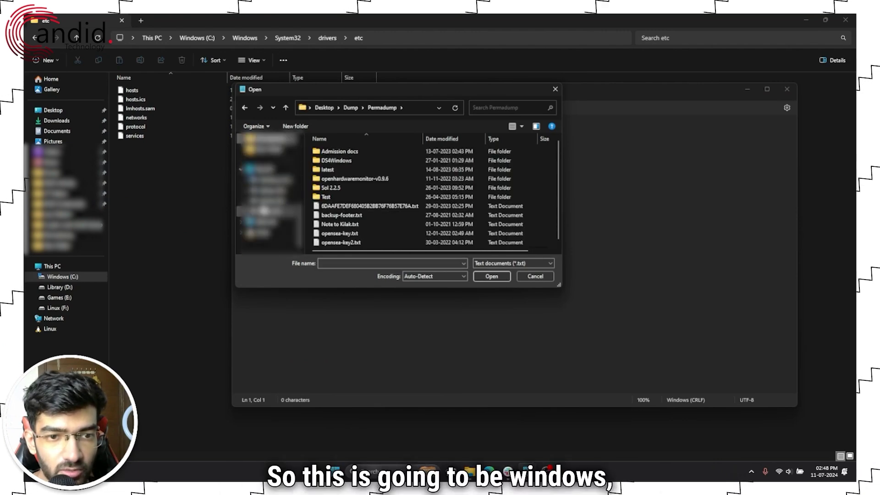
pyautogui.click(274, 180)
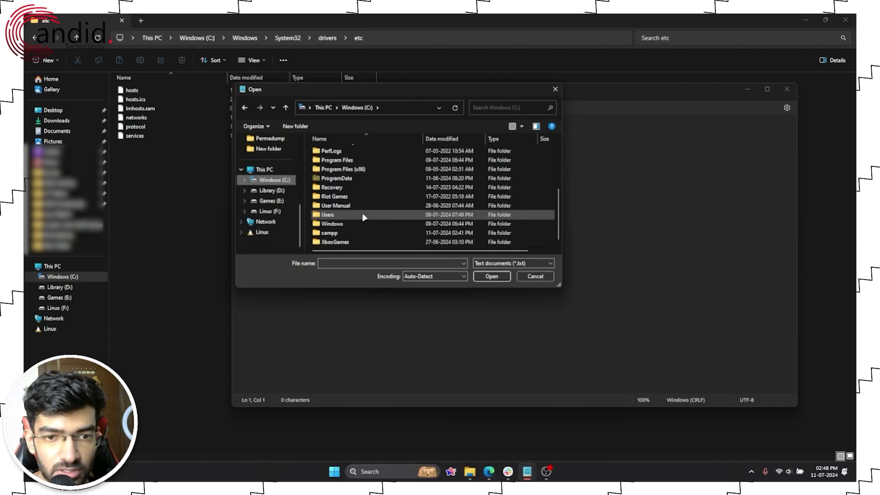
# Navigate the Open dialog into Windows\System32\drivers\etc.
pyautogui.doubleClick(360, 224)
pyautogui.scroll(-5, 356, 194)
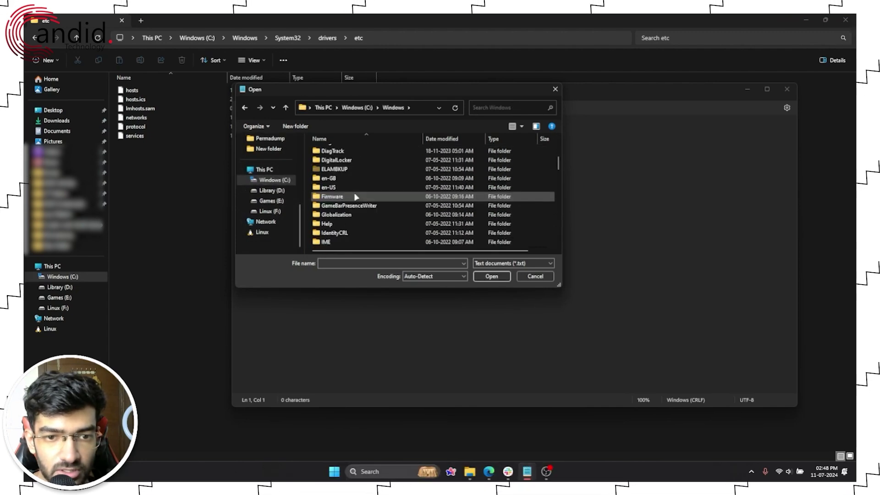
pyautogui.scroll(-12, 356, 196)
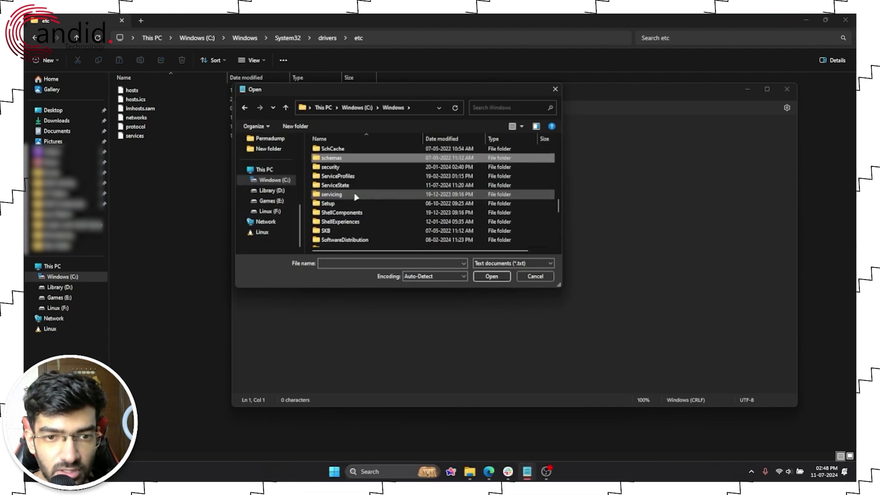
pyautogui.scroll(-4, 357, 196)
pyautogui.doubleClick(360, 169)
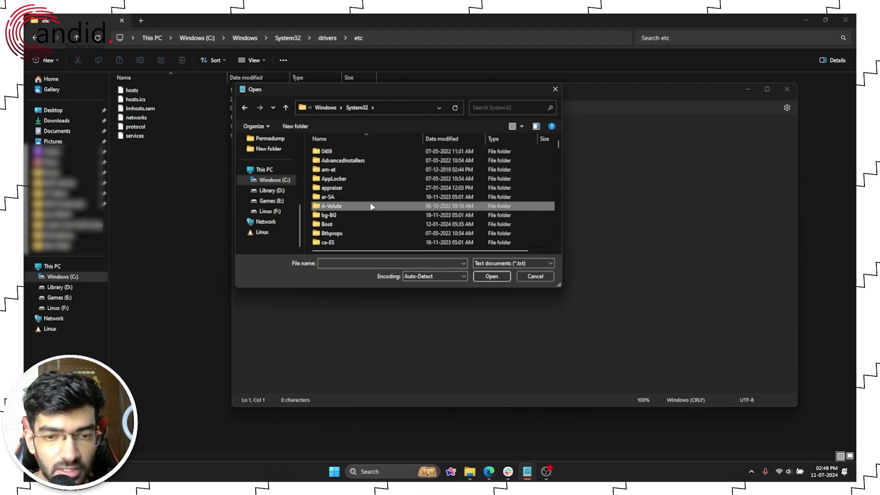
pyautogui.scroll(-6, 369, 206)
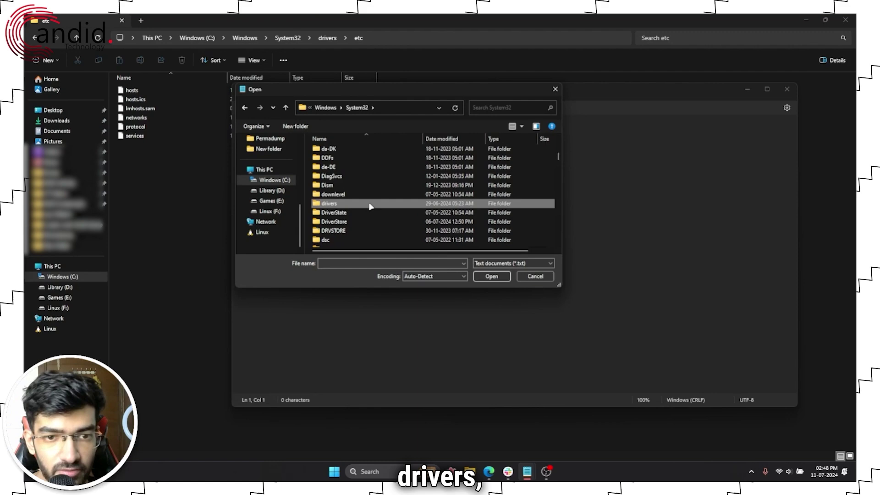
pyautogui.doubleClick(370, 205)
pyautogui.doubleClick(354, 180)
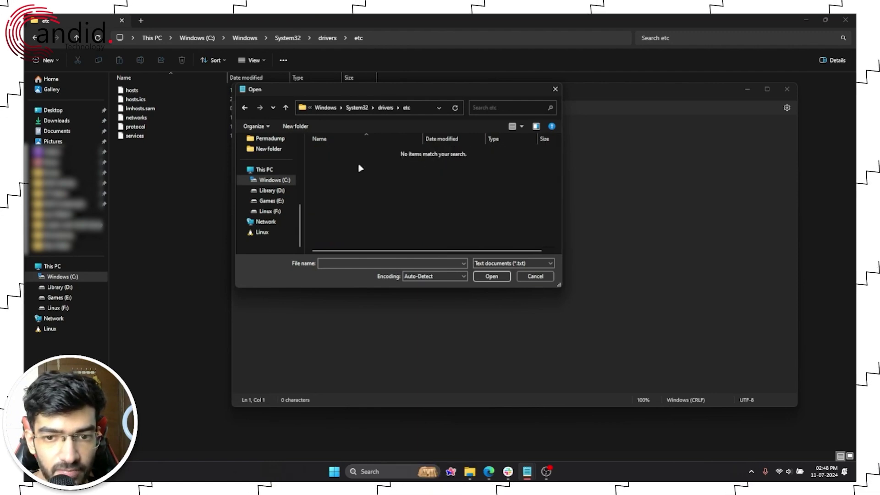
# Switch the file filter to All files (*.*) and open hosts.
pyautogui.click(535, 264)
pyautogui.click(509, 277)
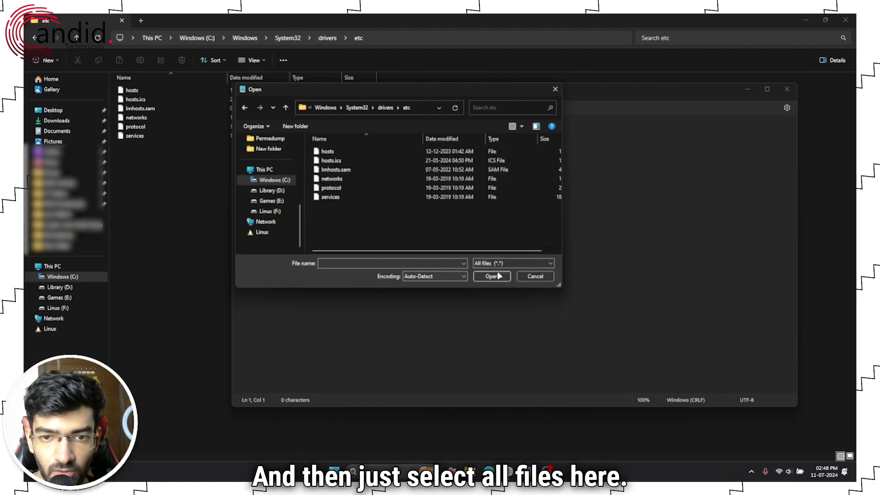
pyautogui.click(359, 152)
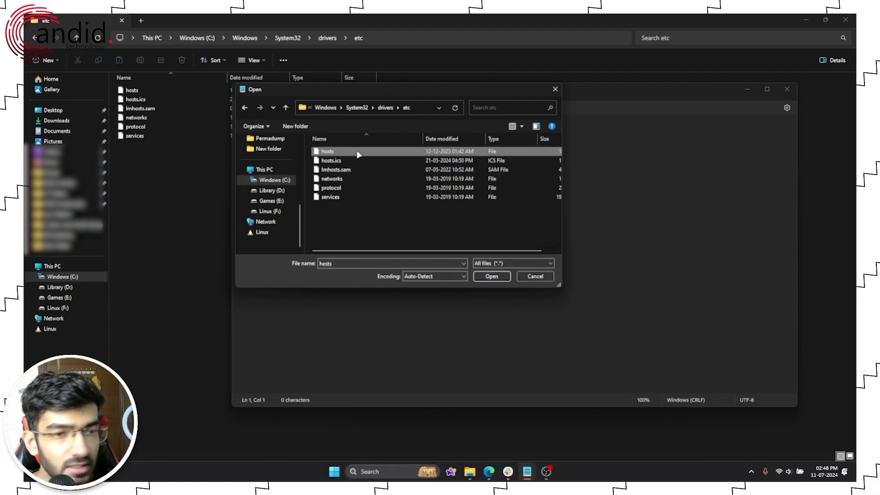
pyautogui.click(490, 279)
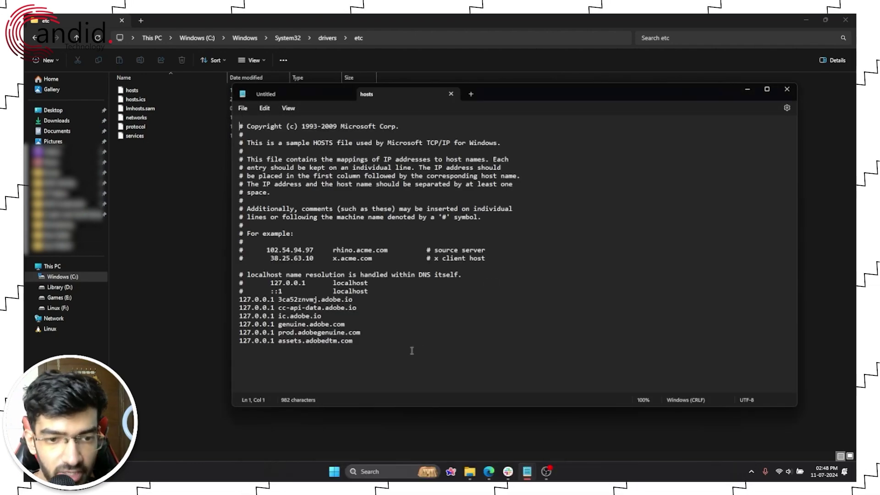
pyautogui.click(402, 348)
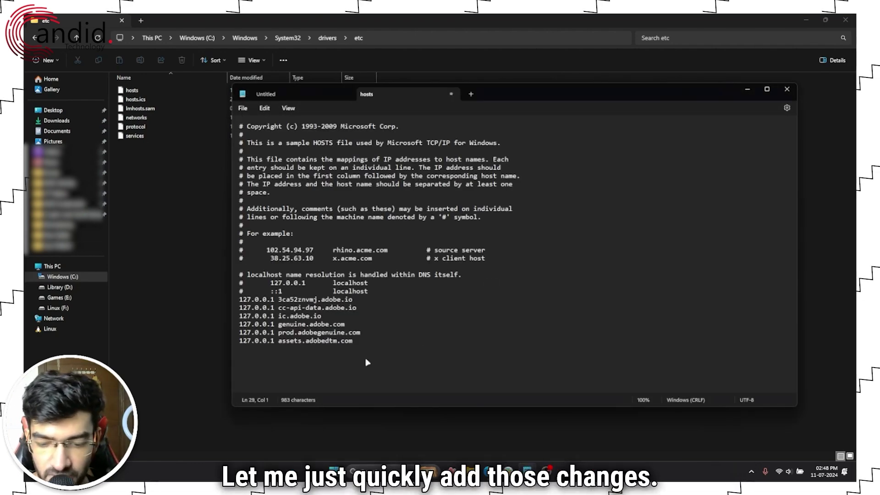
pyautogui.write('127.0.0.1')
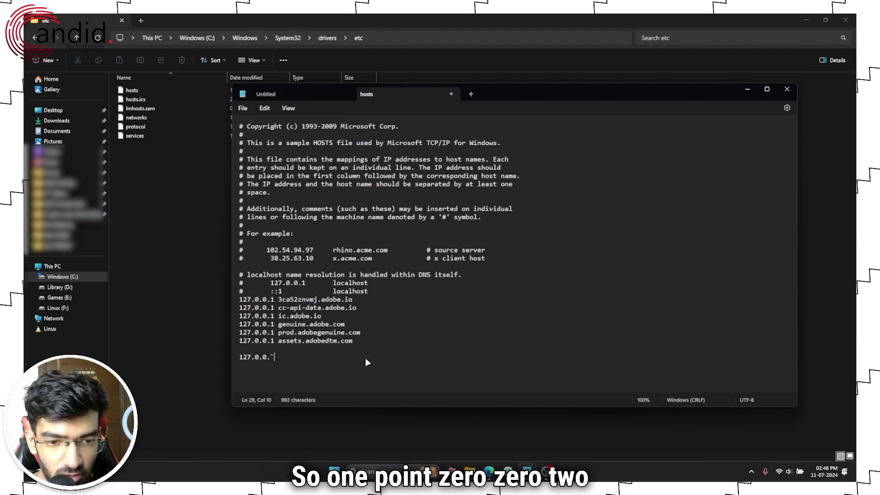
pyautogui.press('BackSpace')
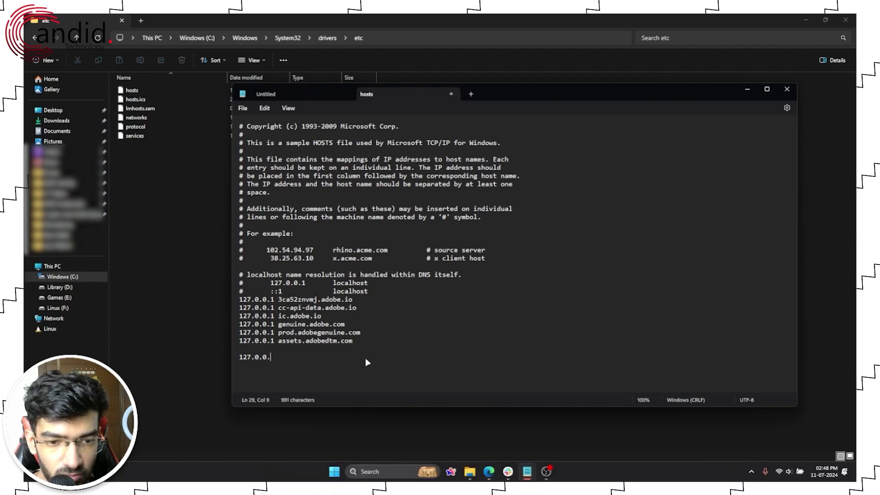
pyautogui.write('1')
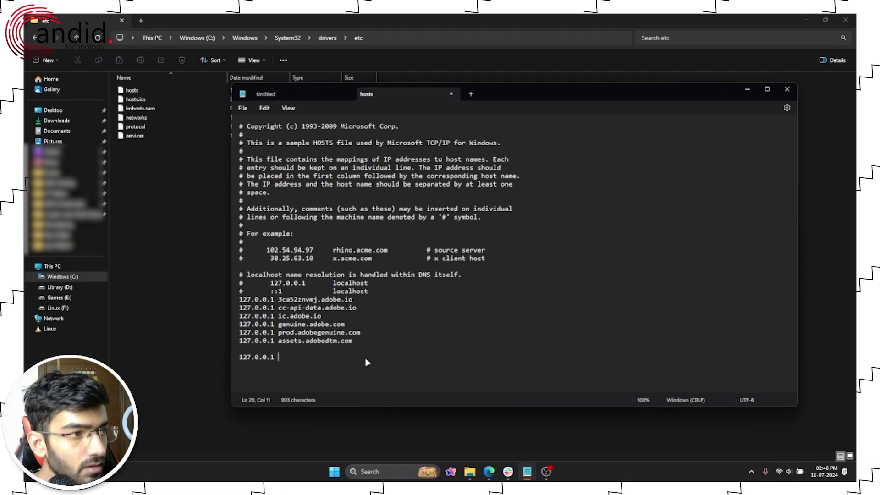
pyautogui.press('BackSpace')
pyautogui.press('BackSpace')
pyautogui.press('BackSpace')
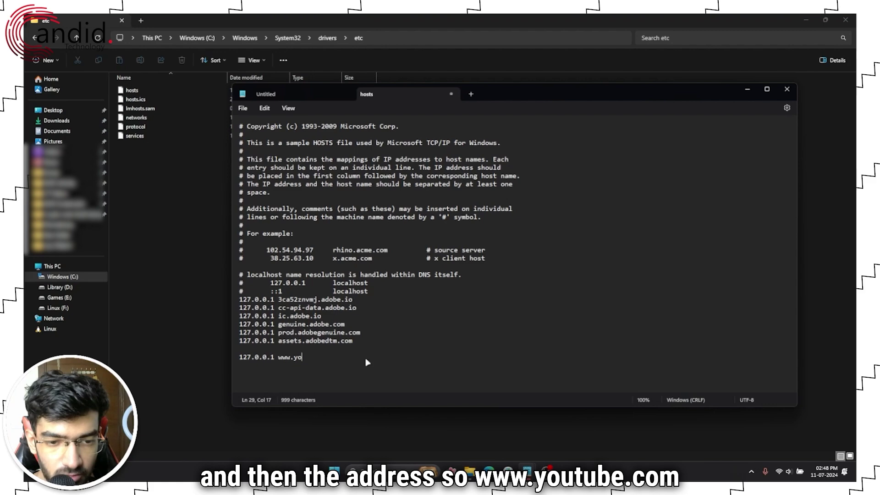
pyautogui.write('utube.com ')
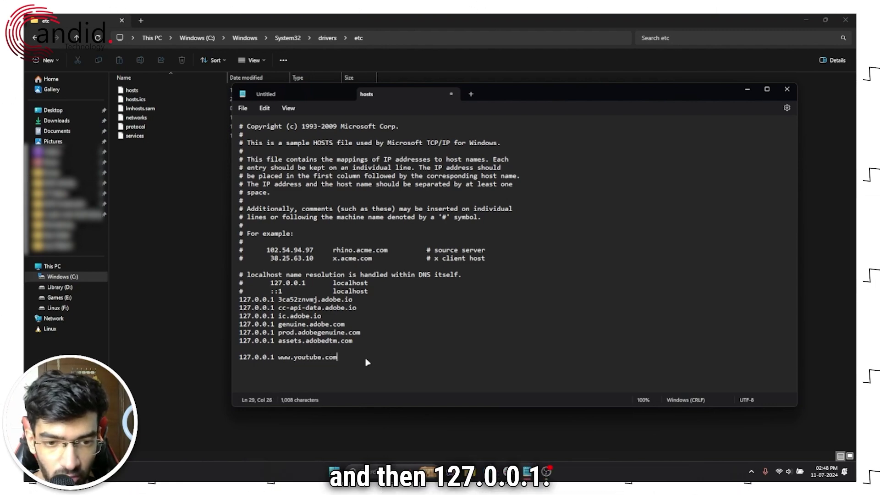
pyautogui.write('127.0.0.')
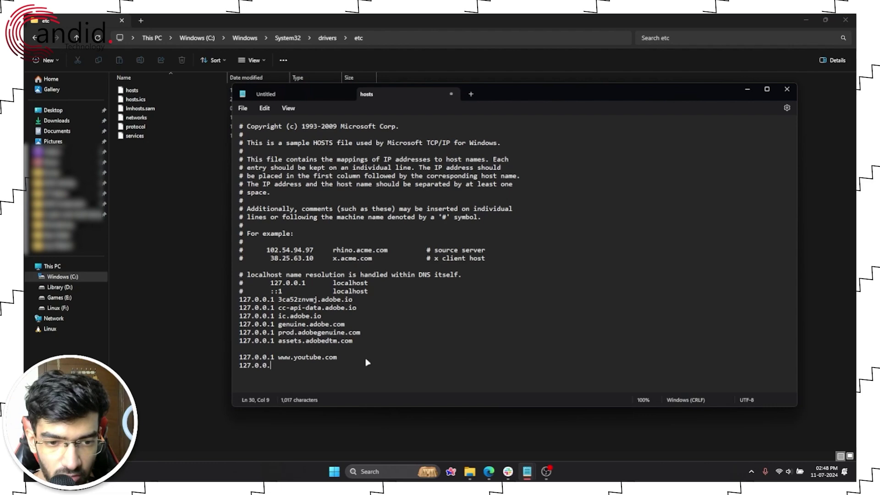
pyautogui.write('1 youtube.com')
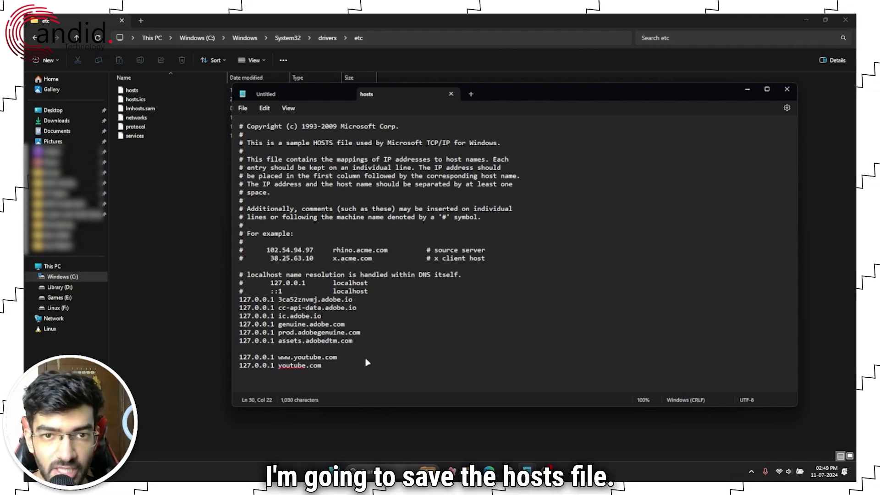
pyautogui.hotkey('ctrl', 's')
pyautogui.click(348, 94)
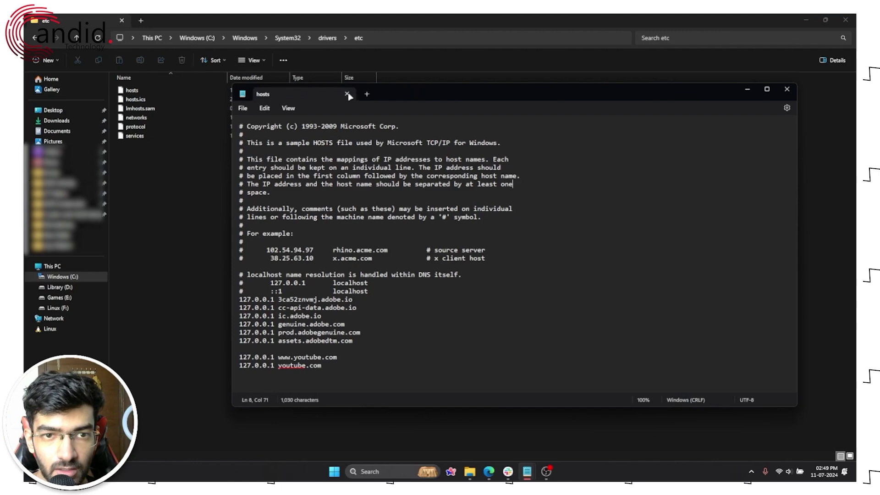
# Close Notepad and reload youtube.com in Edge, which now shows the offline page.
pyautogui.click(346, 94)
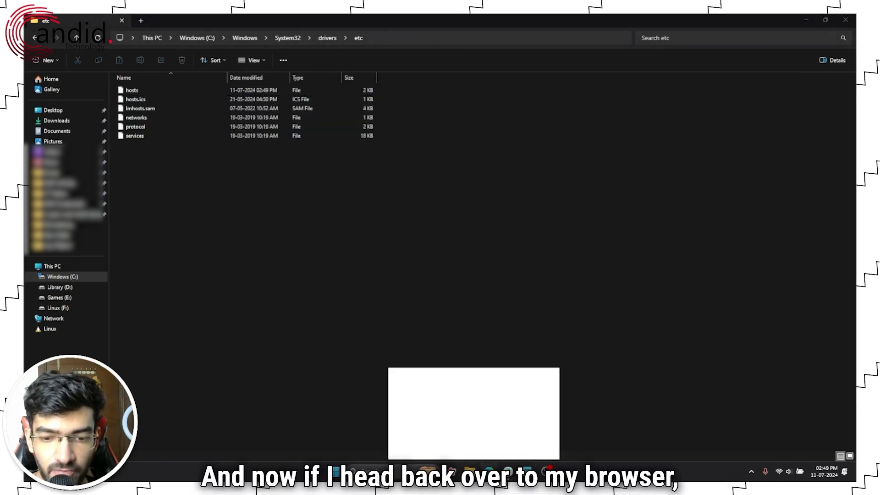
pyautogui.click(489, 471)
pyautogui.click(244, 40)
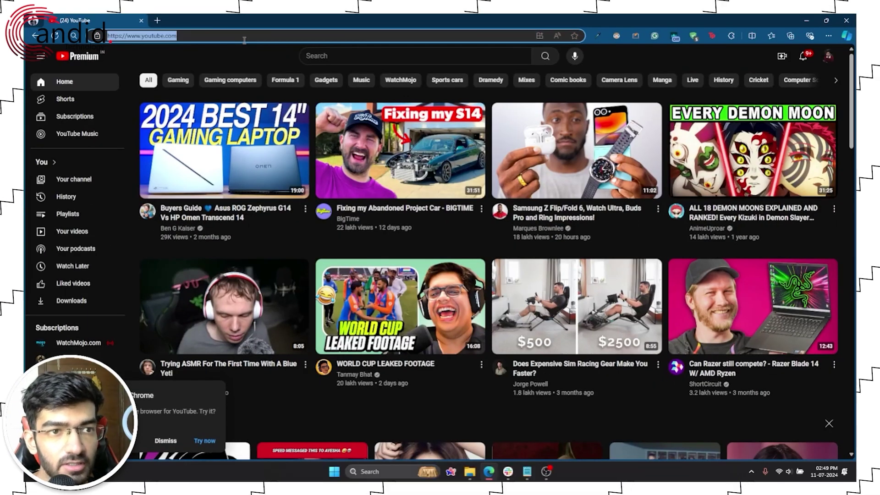
pyautogui.press('Return')
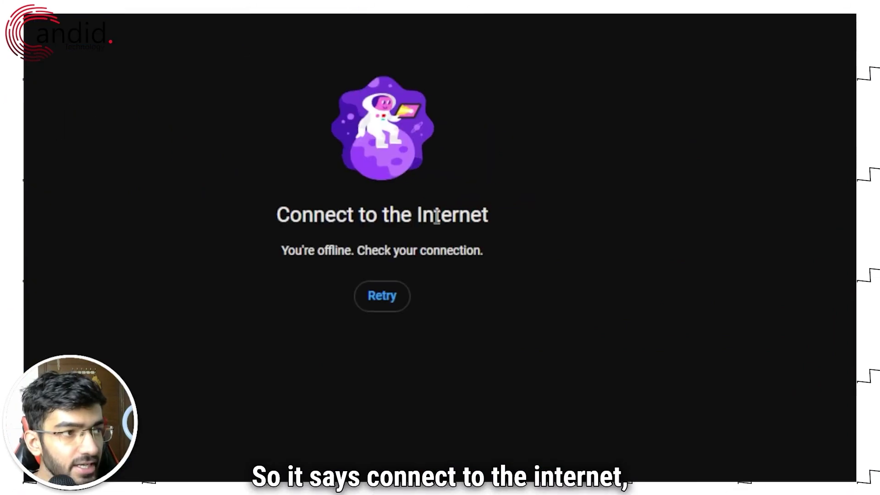
# Select the www prefix in the Edge address bar to edit the address.
pyautogui.moveTo(712, 461)
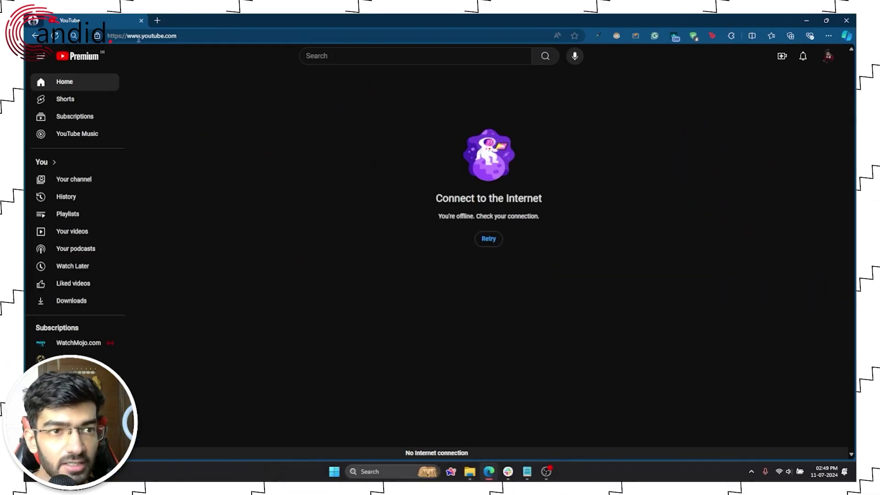
pyautogui.doubleClick(134, 36)
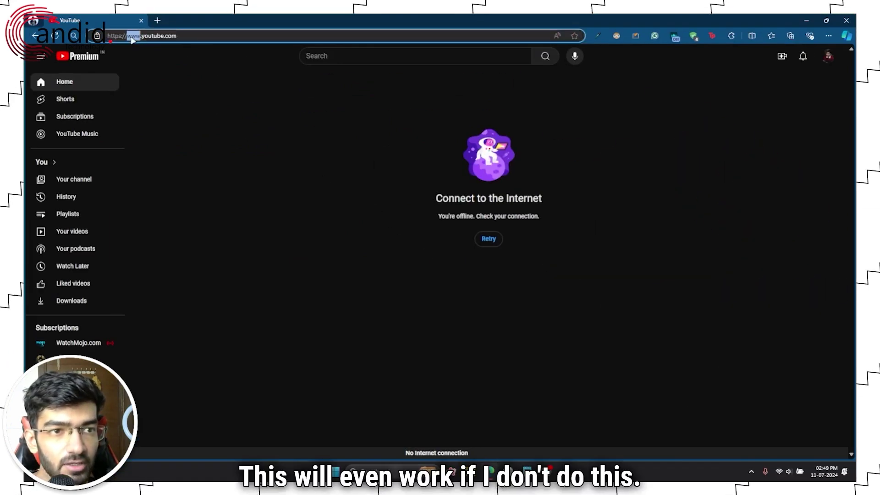
pyautogui.click(134, 40)
pyautogui.press('Return')
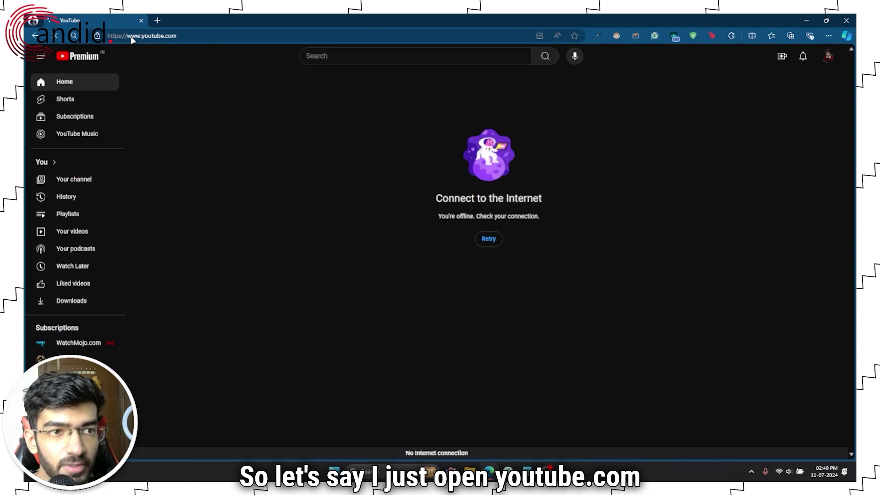